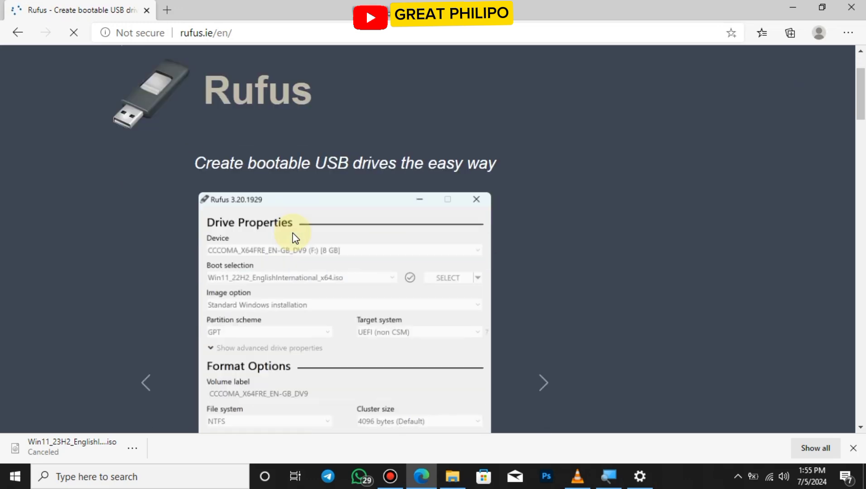
- Download the standard Windows x64 release rufus-4.5.exe from the Rufus website's latest releases
scroll(293, 232, down, 10)
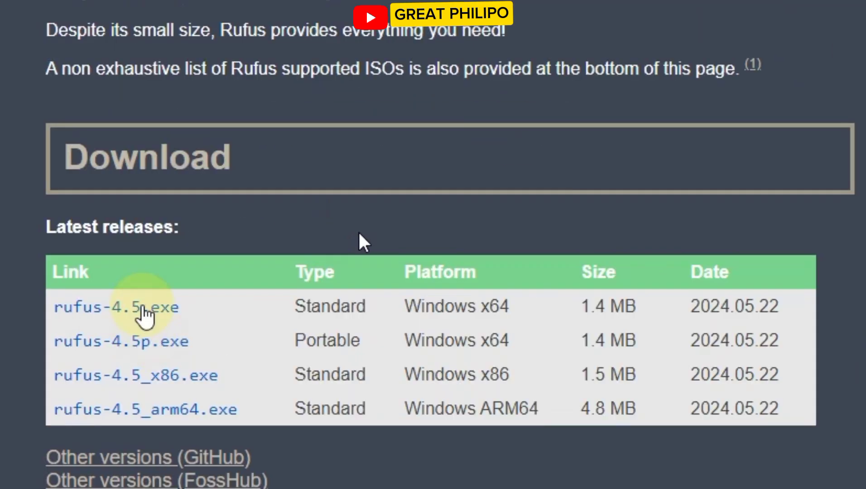
click(147, 307)
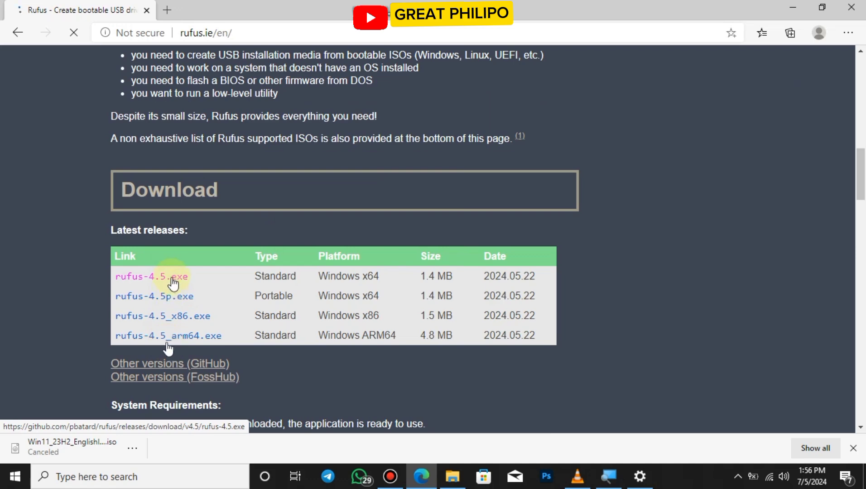
click(168, 275)
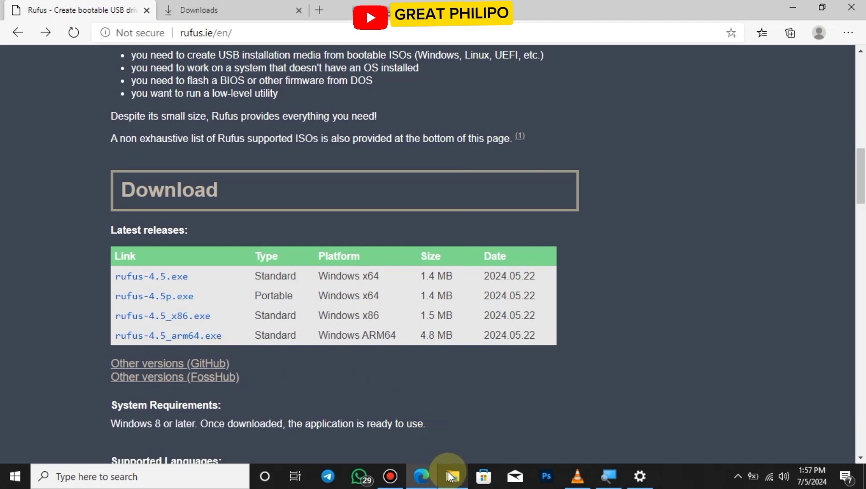
- Launch rufus-4.5 from the Downloads folder and load the Win11_23H2_EnglishInternational_x64v2 ISO as its boot selection
click(447, 479)
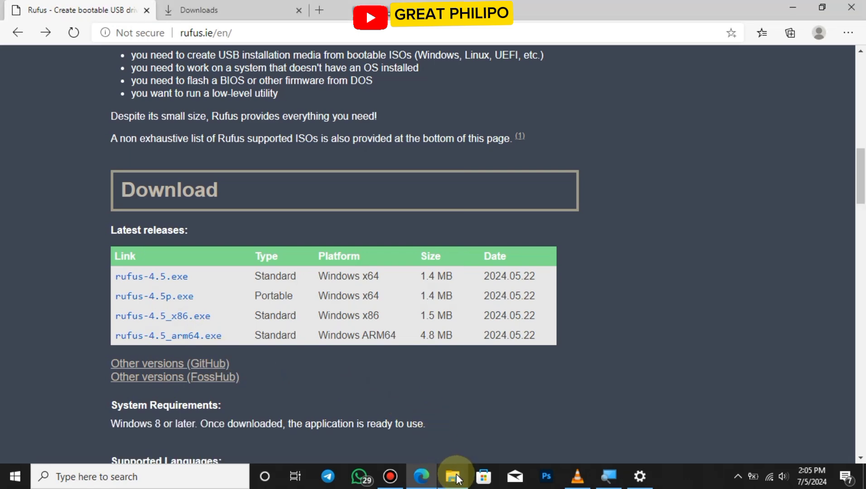
click(453, 477)
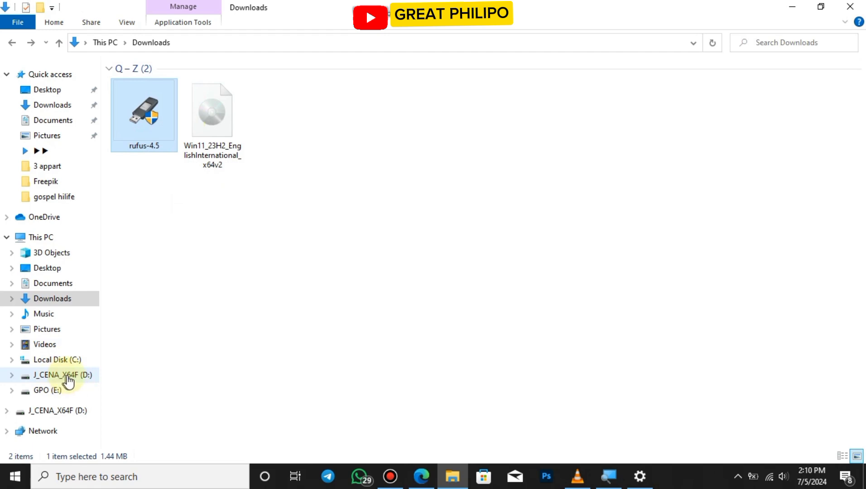
double_click(147, 116)
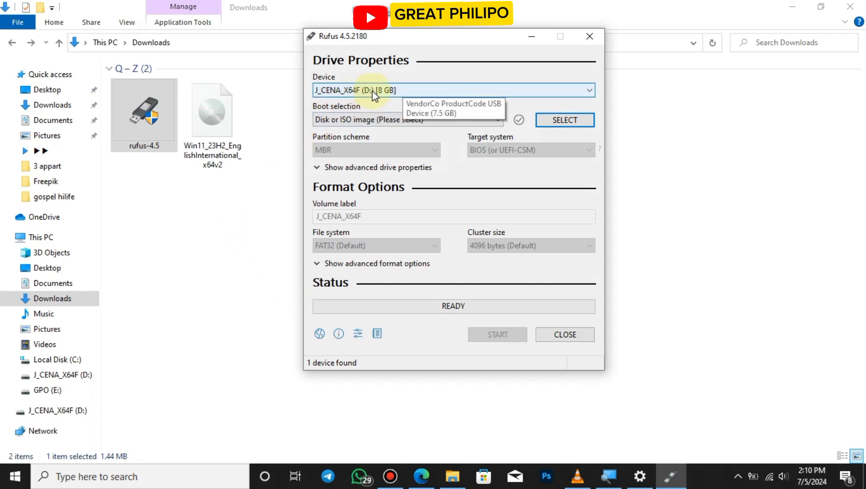
click(559, 122)
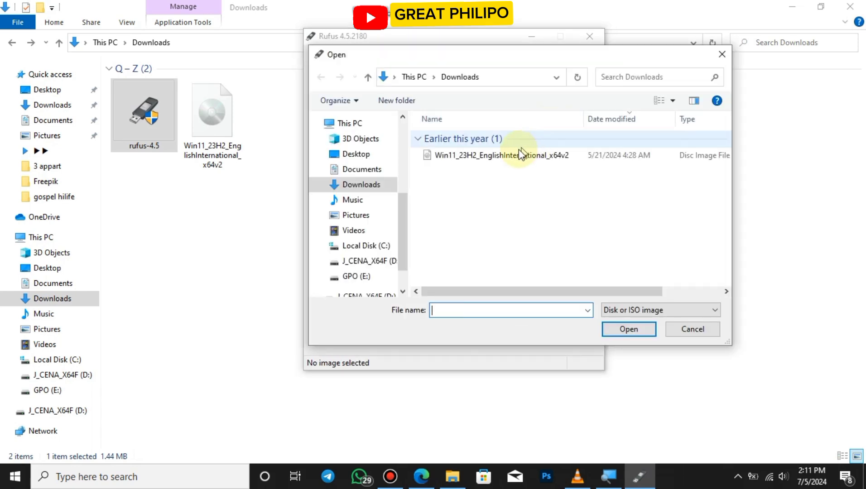
double_click(471, 160)
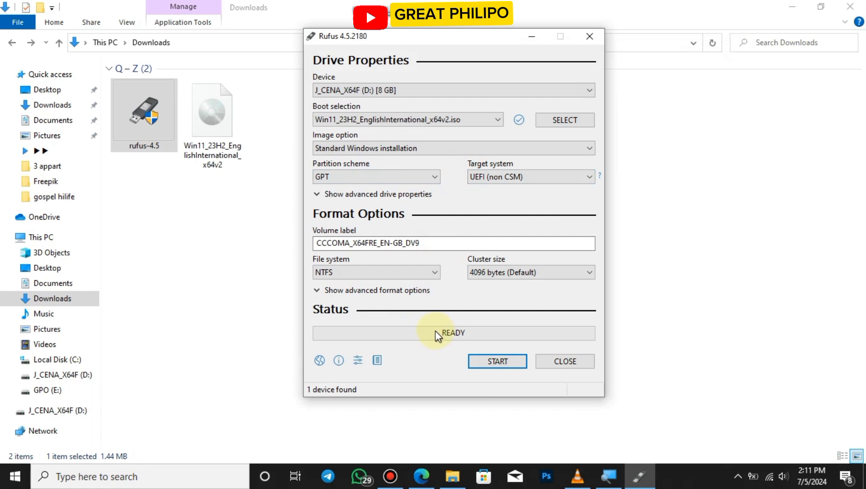
- Write the Windows 11 image to the 8 GB USB drive with the RAM/Secure Boot/TPM and online Microsoft account requirements removed, and close Rufus
click(493, 367)
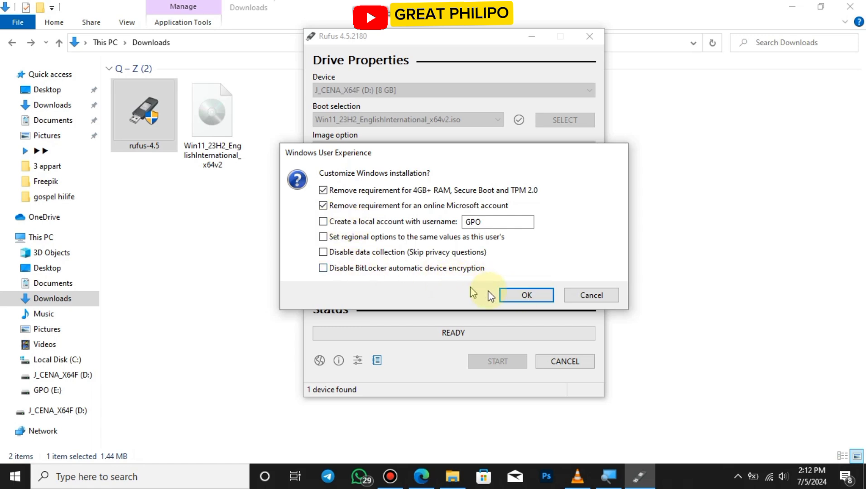
click(521, 296)
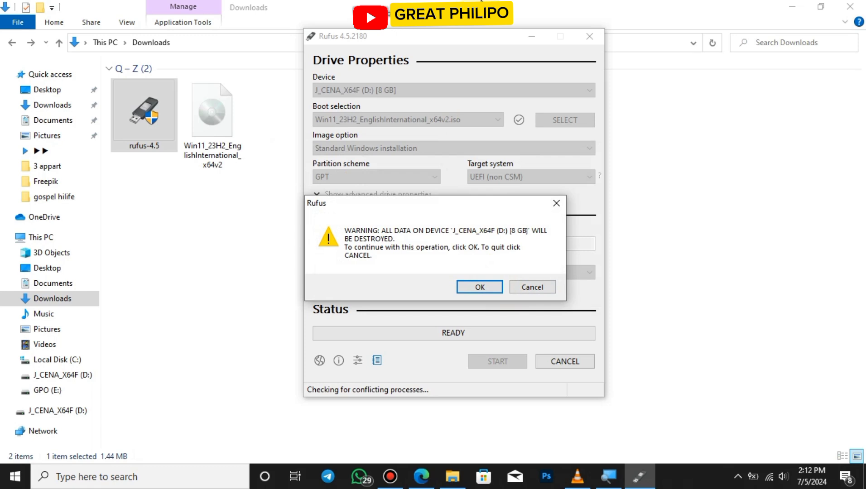
mouse_move(480, 1)
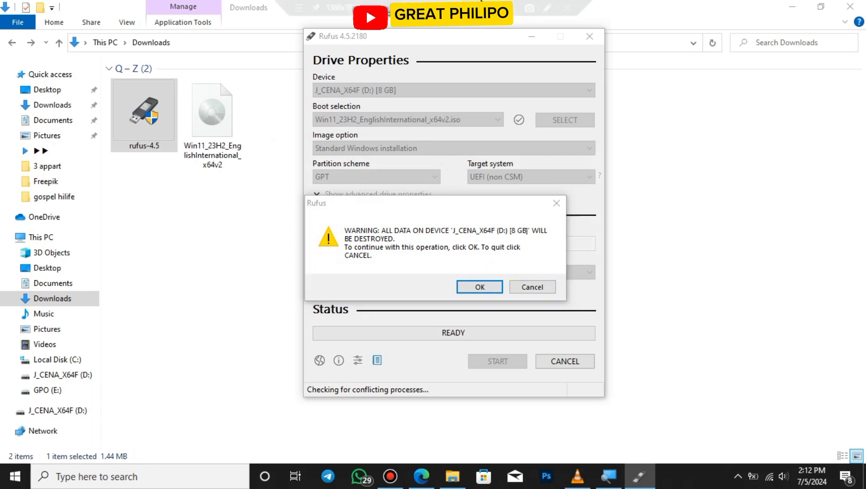
click(475, 288)
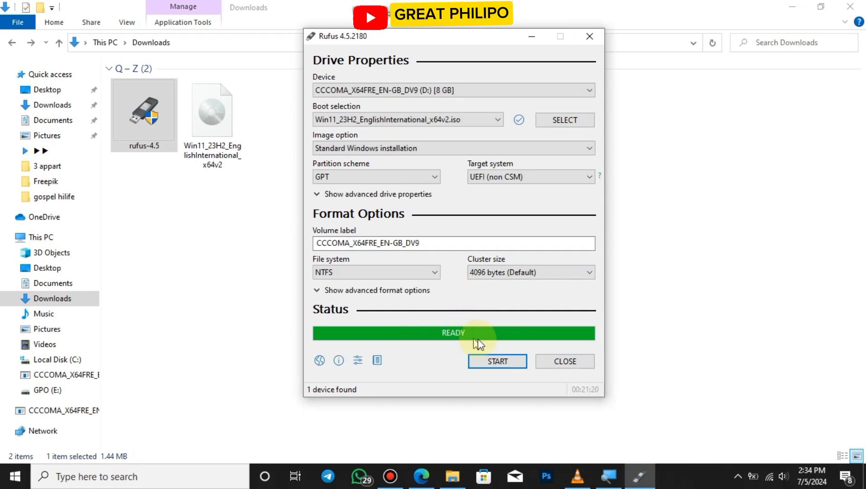
click(559, 361)
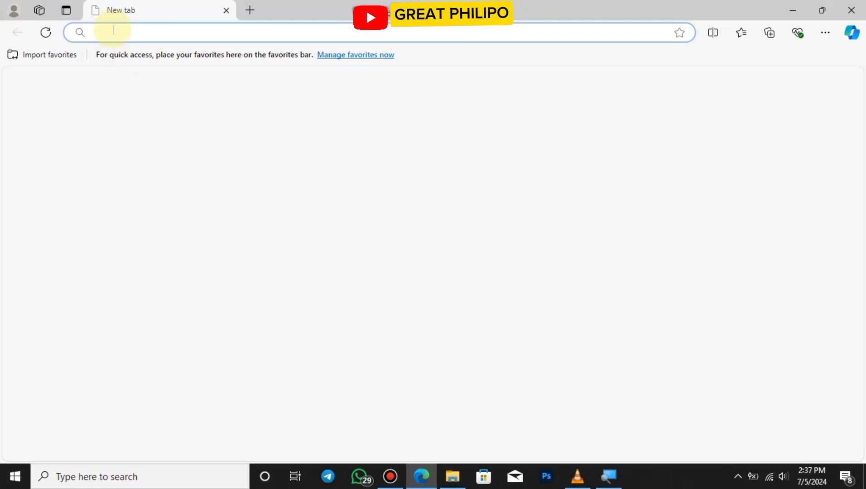
- Open the poweriso.com website in Microsoft Edge
click(113, 30)
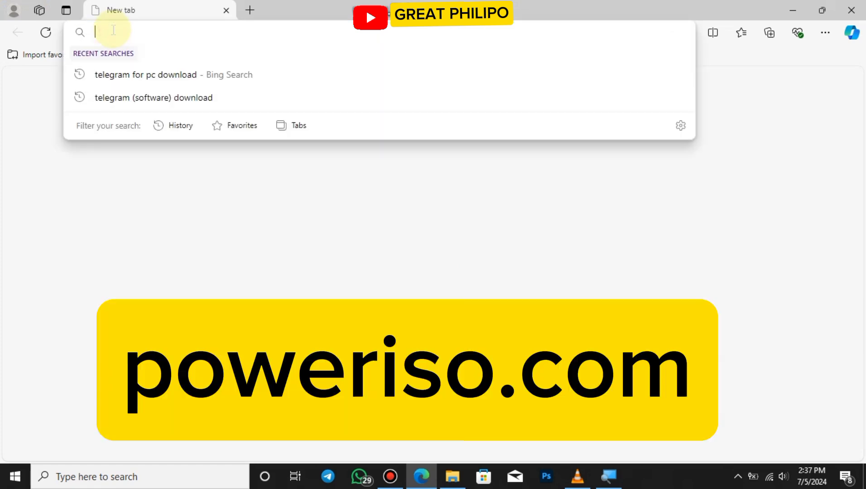
text(power)
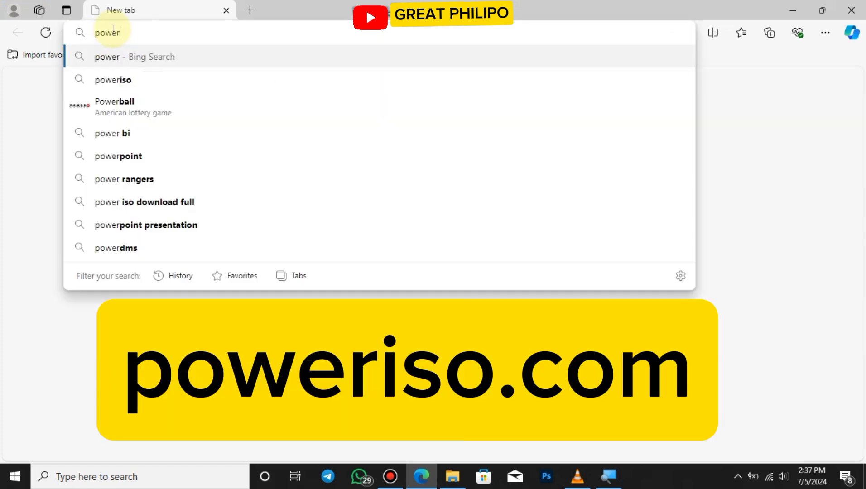
text(iso)
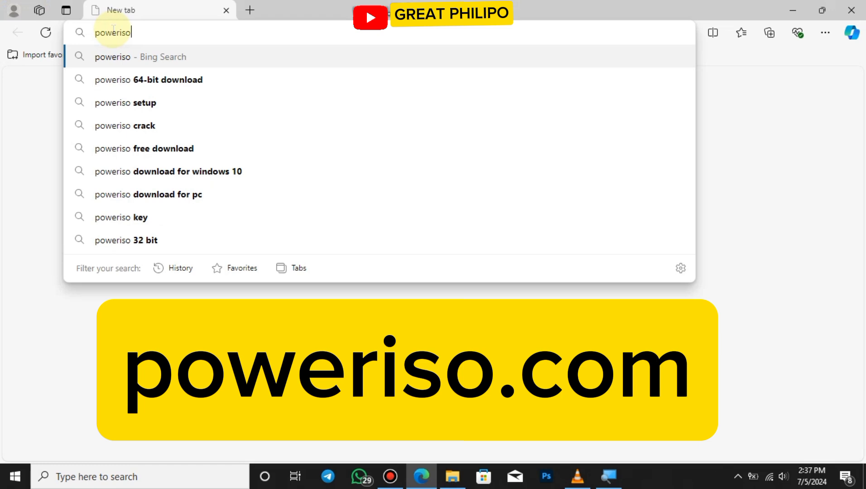
text(.com)
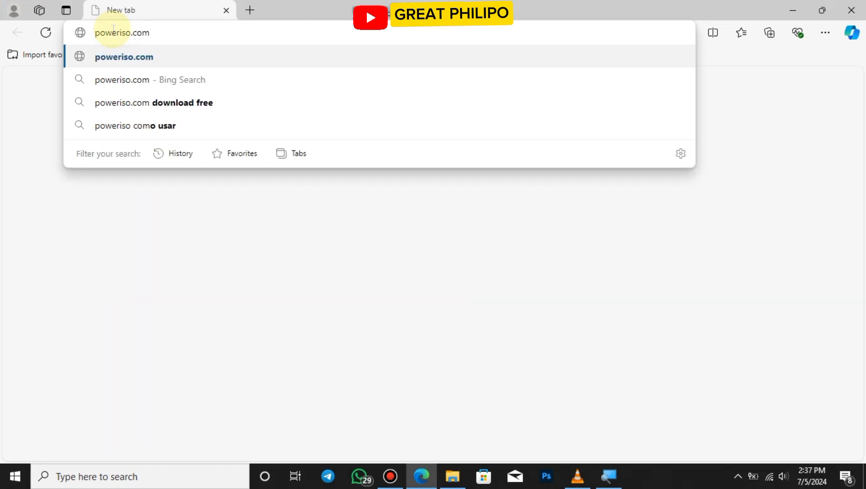
key(Return)
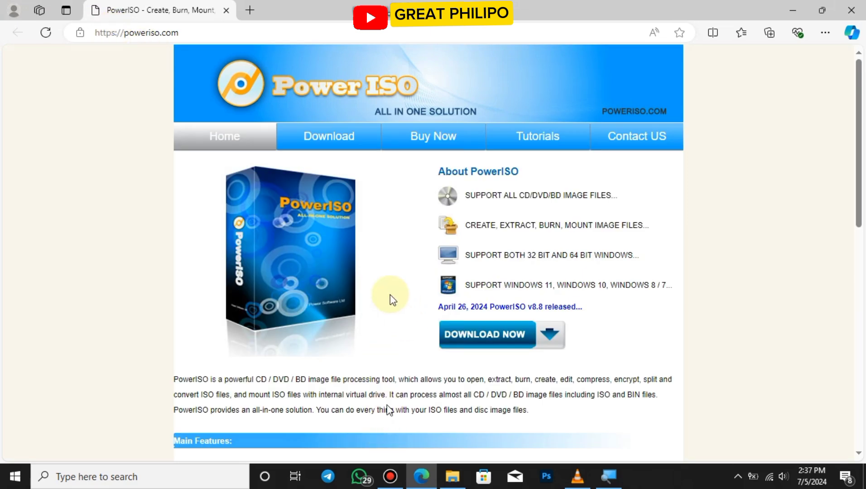
- Download the 64-bit version of PowerISO v8.8 from the site's download page
click(320, 135)
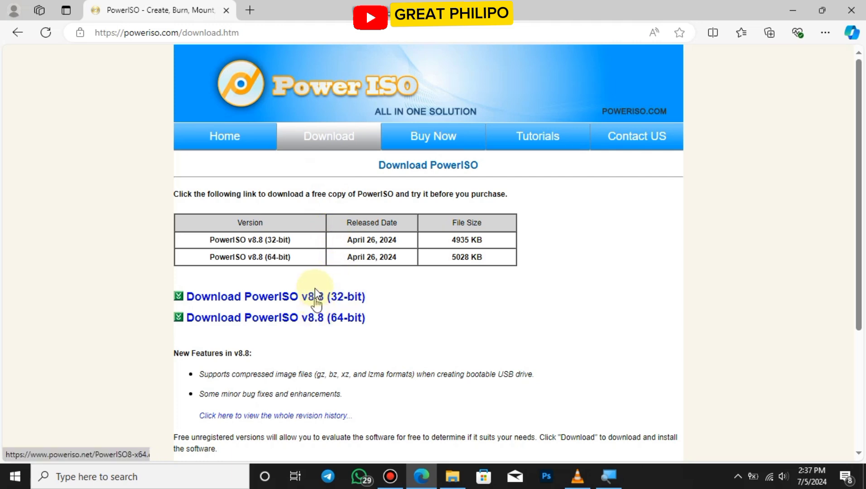
click(306, 320)
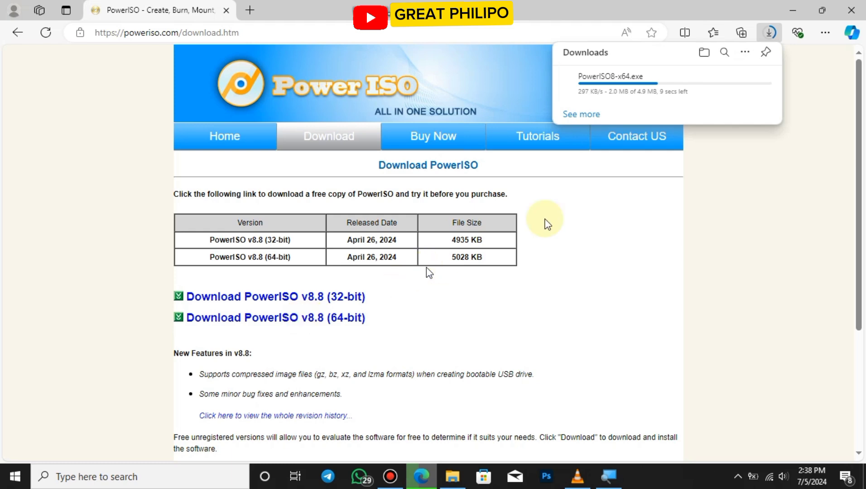
mouse_move(618, 83)
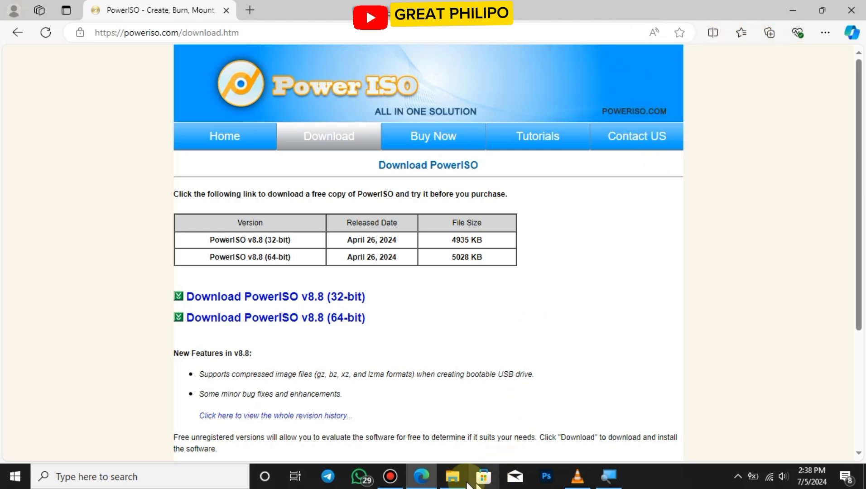
- Run the PowerISO8-x64 installer from the Downloads folder and install it to C:\Program Files\PowerISO with the default options
click(454, 478)
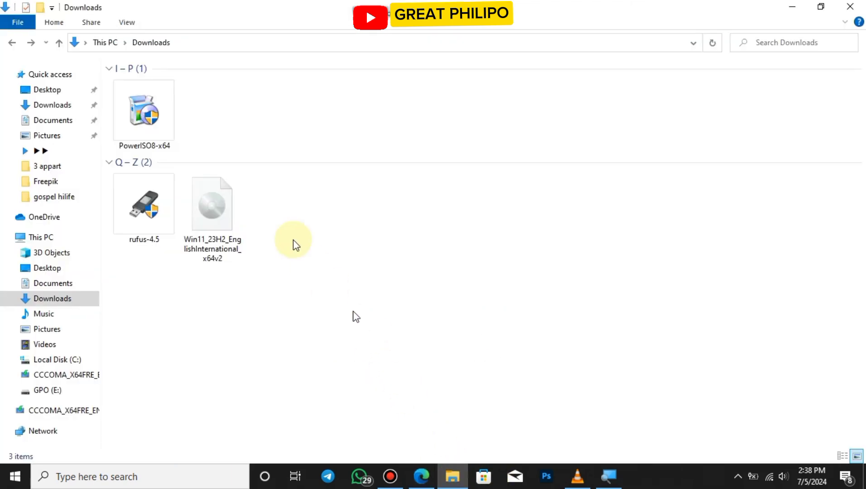
click(153, 126)
double_click(153, 126)
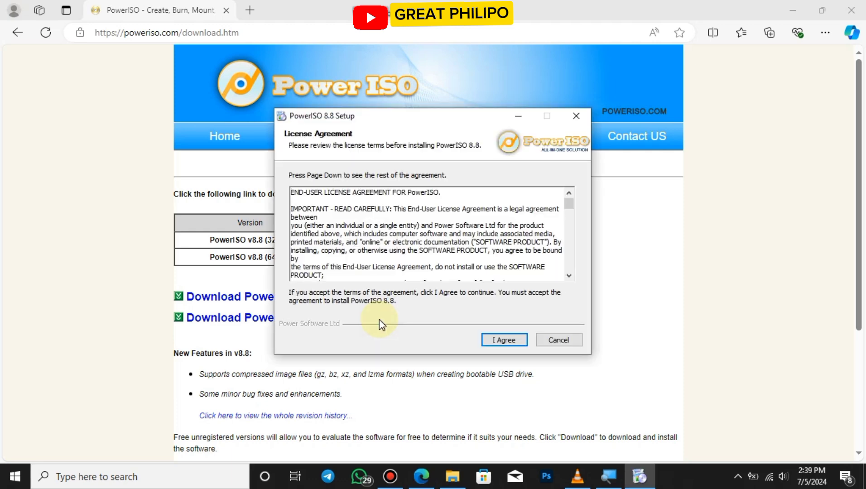
click(504, 340)
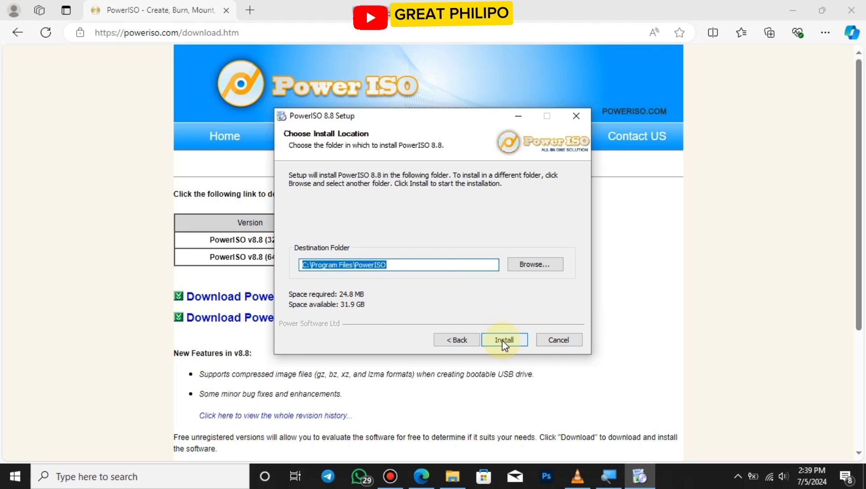
click(501, 340)
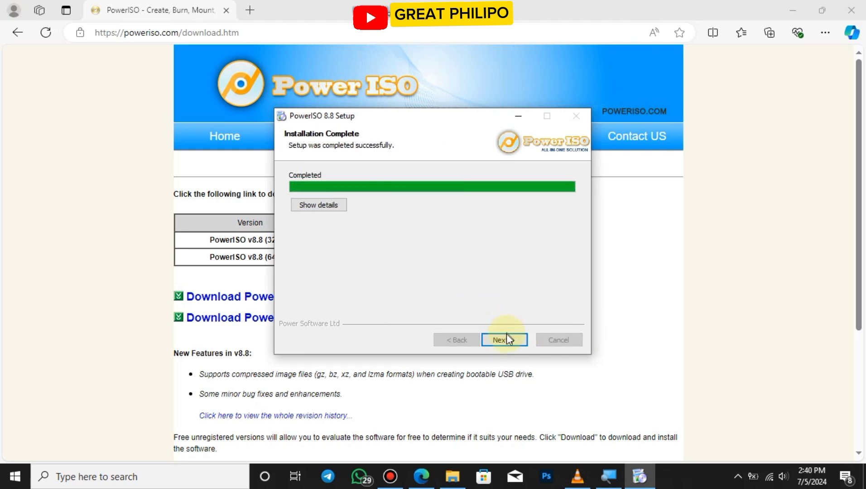
click(502, 338)
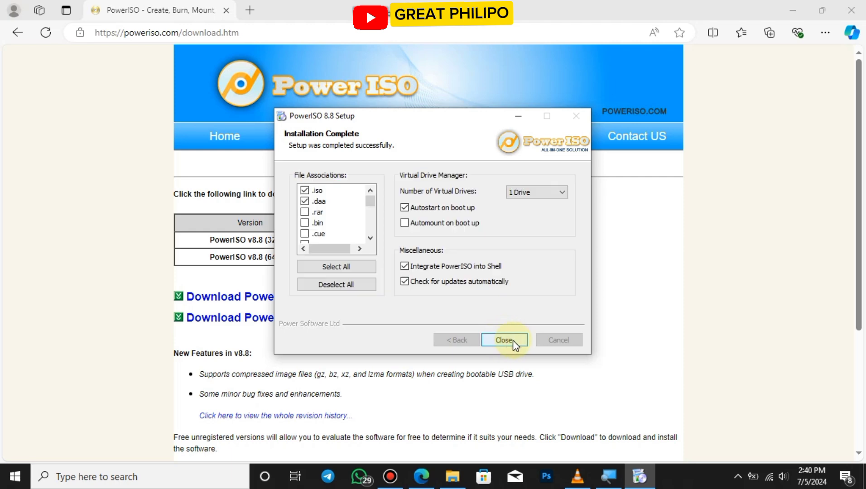
click(504, 341)
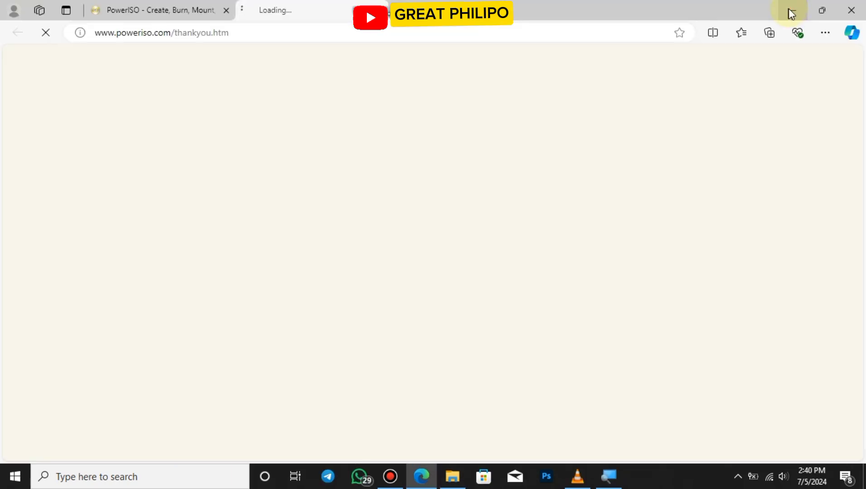
- Launch PowerISO from the desktop, continue with the trial version and maximize its window
click(791, 10)
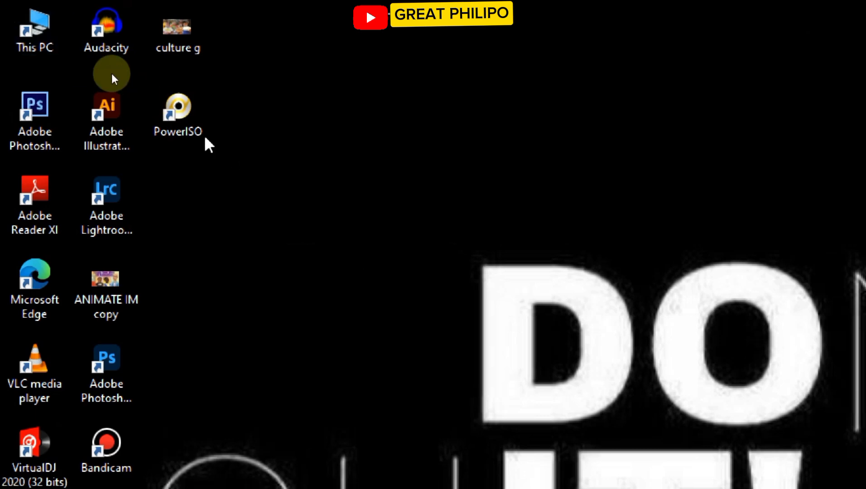
double_click(177, 131)
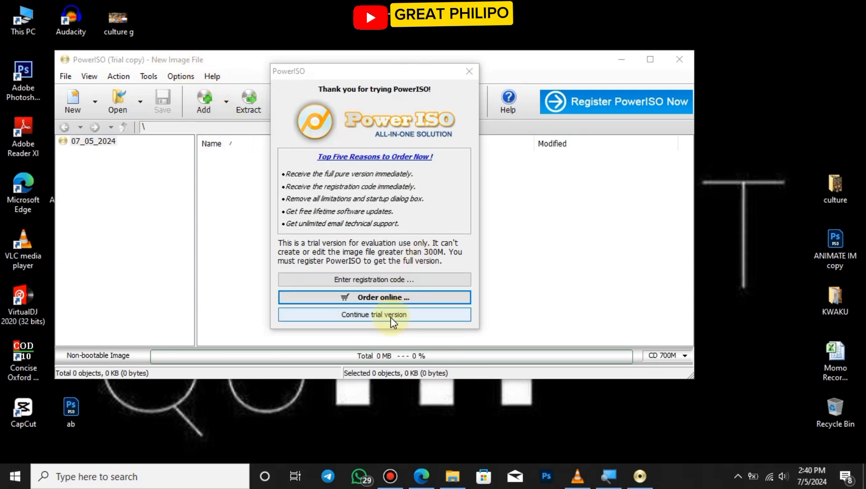
click(390, 317)
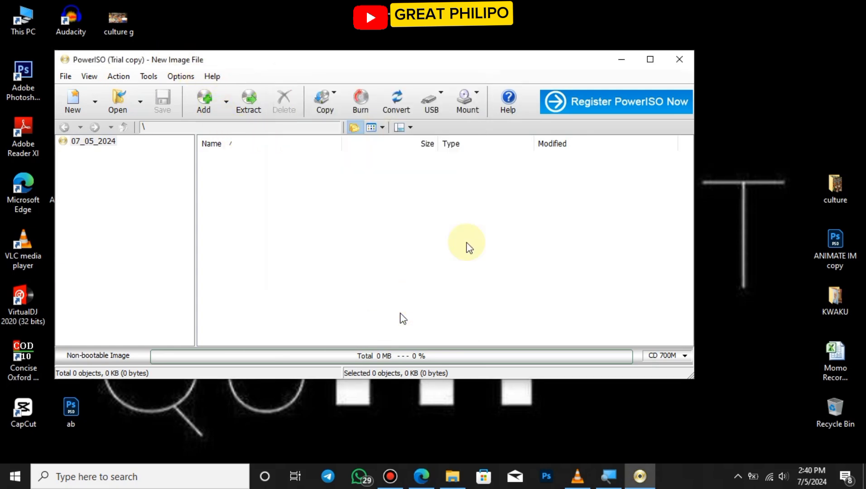
click(648, 59)
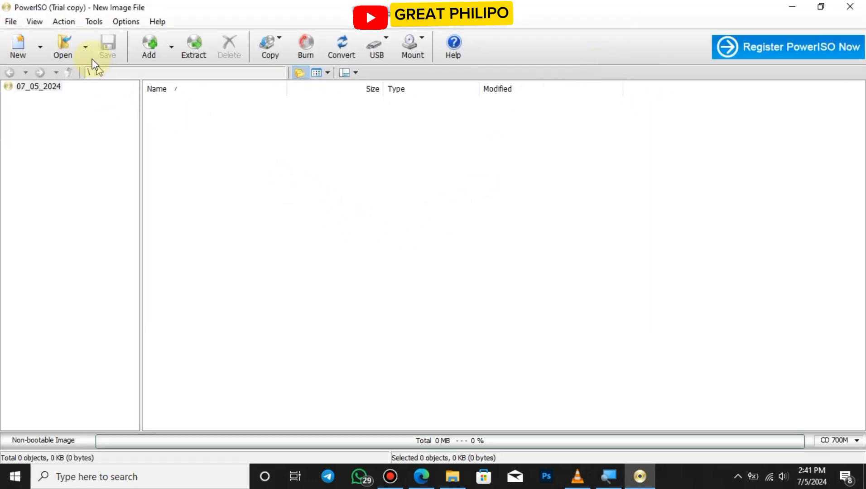
- Start the Create bootable USB drive function and agree to run PowerISO as administrator
click(93, 22)
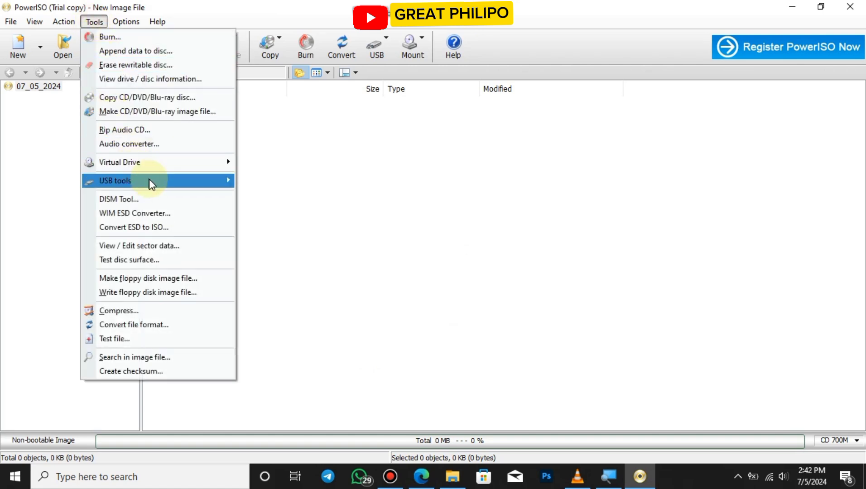
mouse_move(145, 180)
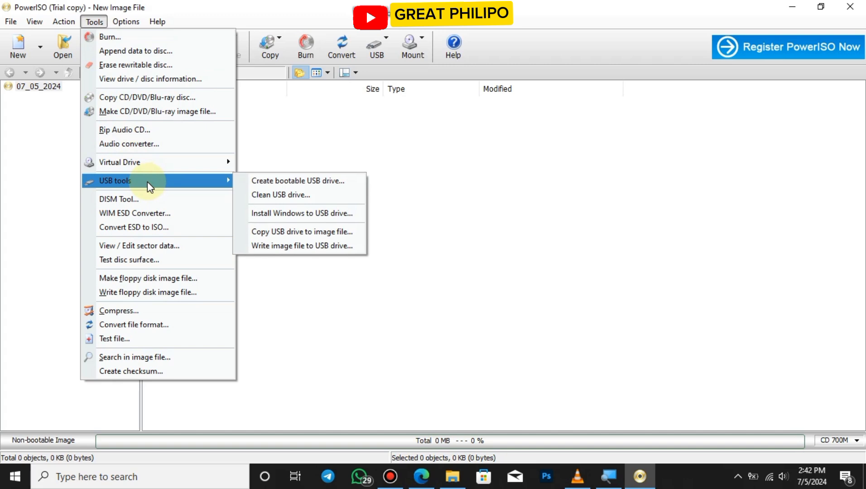
click(282, 183)
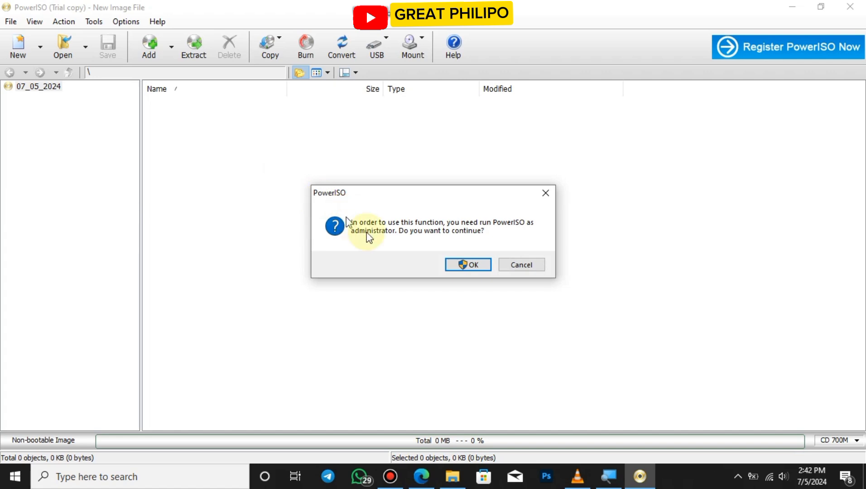
click(466, 265)
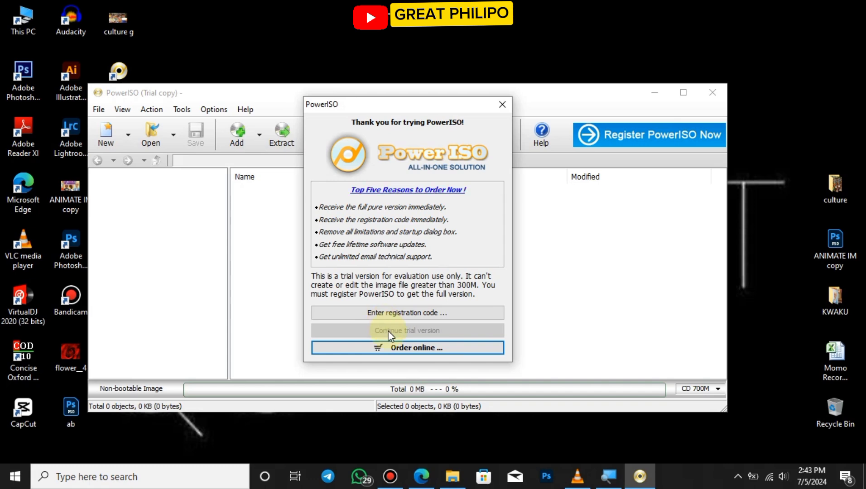
- Dismiss the trial notice and load Win11_23H2_EnglishInternational_x64v2 from the Downloads folder as the source image for the bootable USB drive
click(501, 108)
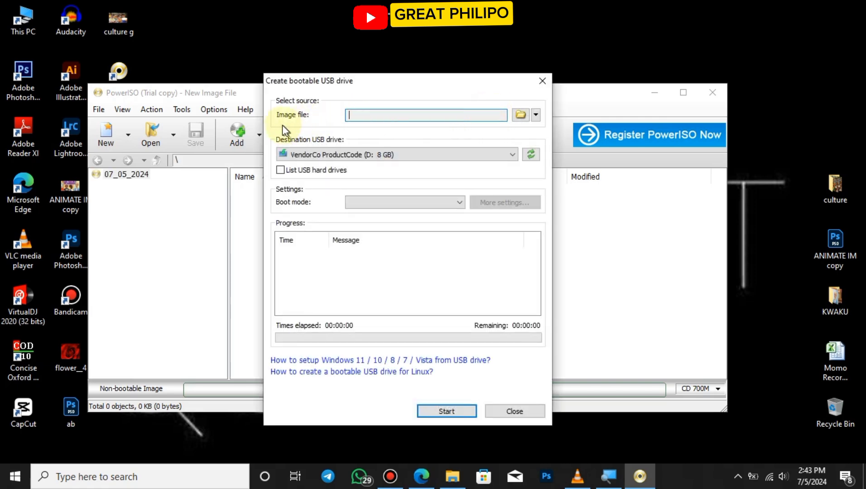
click(520, 116)
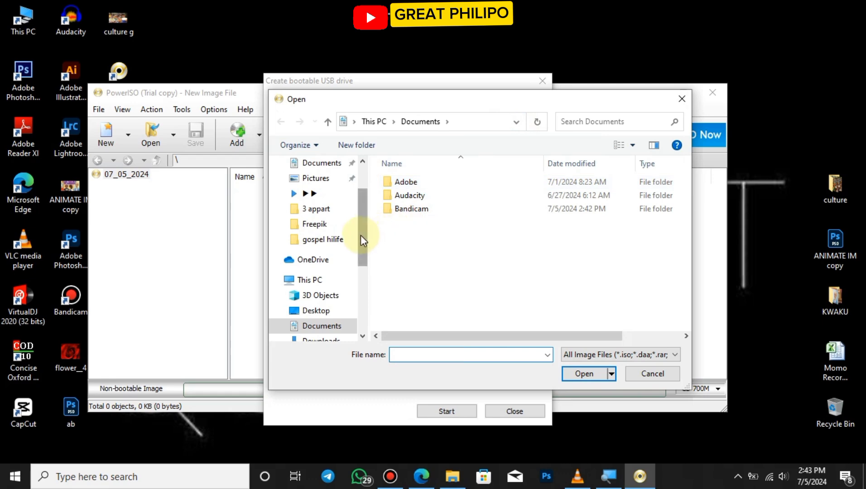
drag(361, 235, 371, 212)
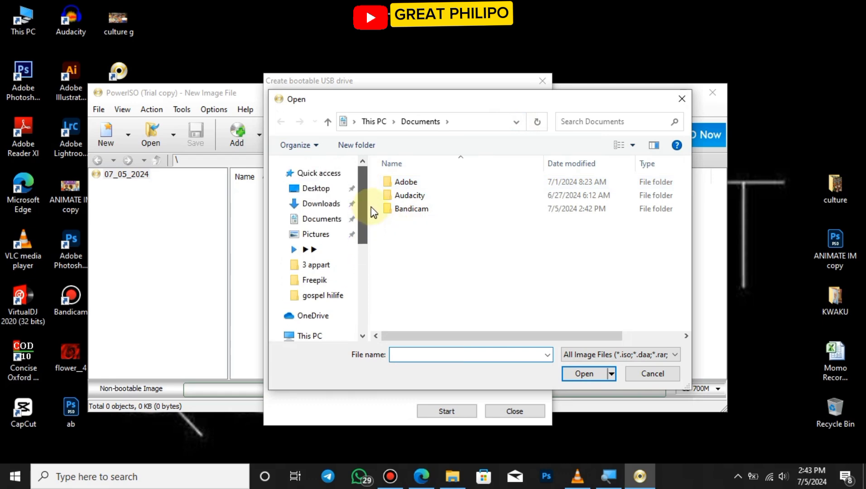
click(334, 205)
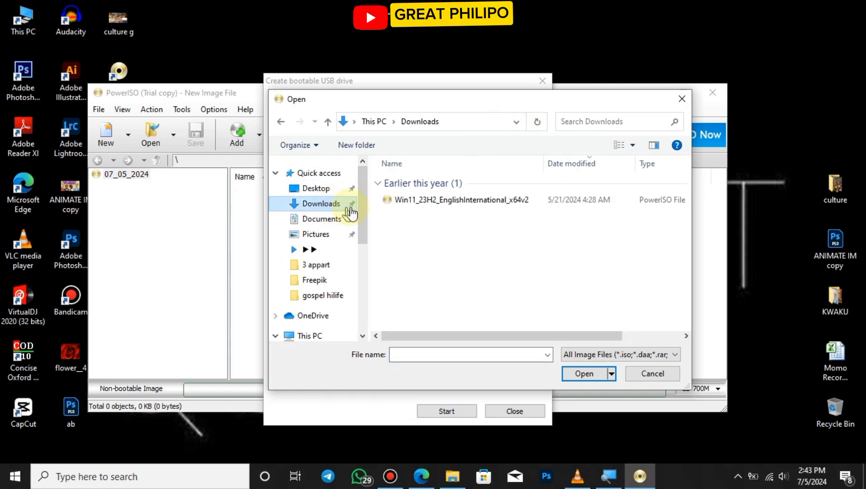
click(412, 199)
double_click(422, 199)
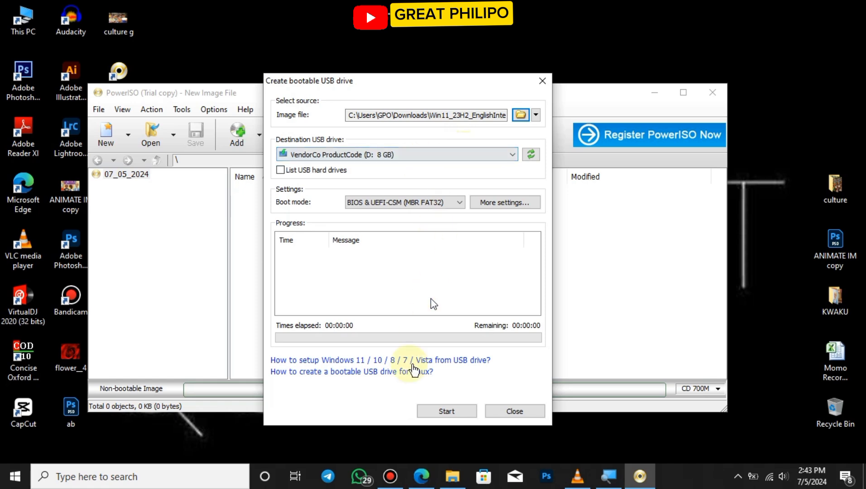
- Write the image to the VendorCo ProductCode (D: 8 GB) USB drive, agreeing to overwrite its data, and close the writing dialog when finished
click(445, 411)
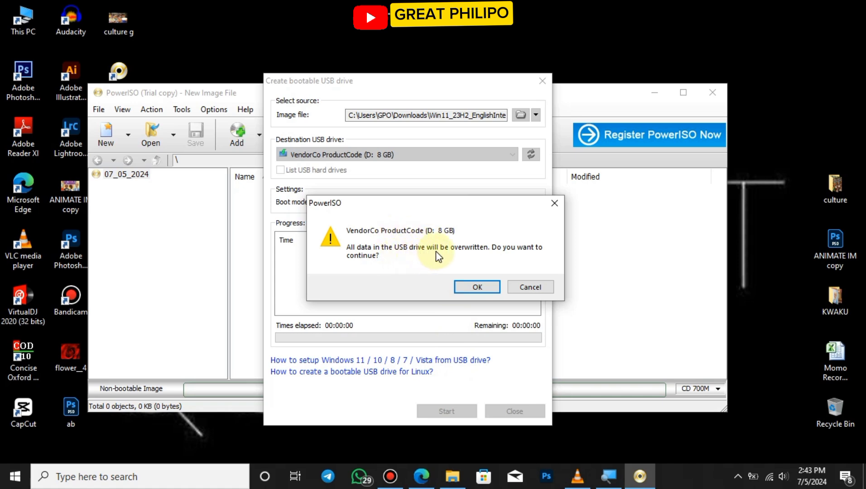
click(470, 286)
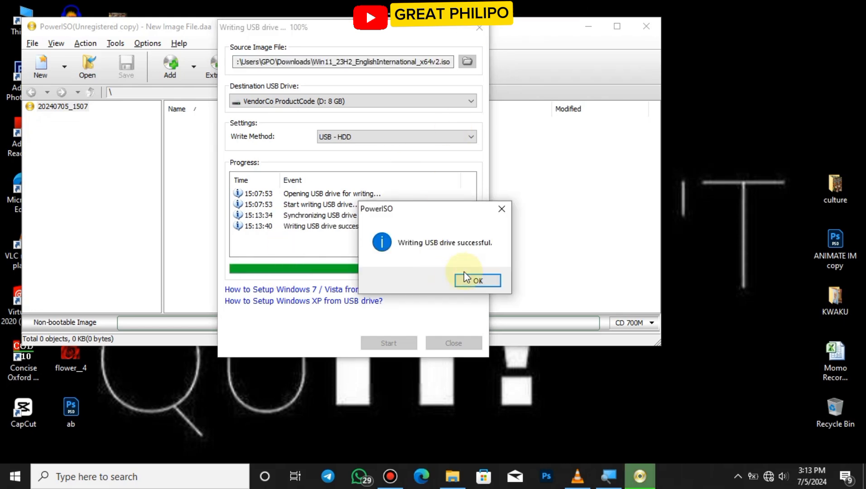
click(476, 282)
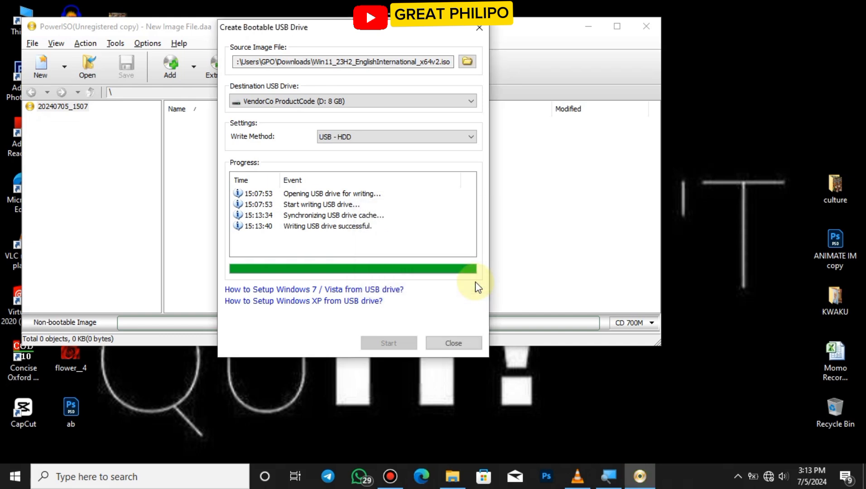
click(453, 343)
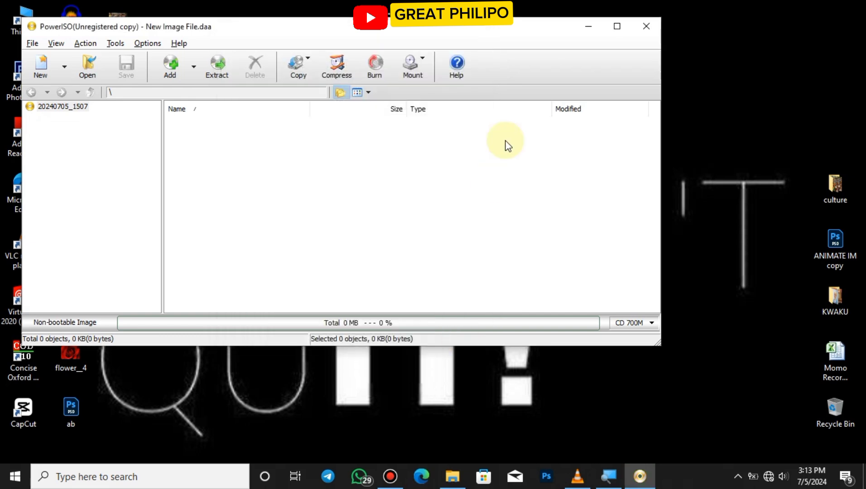